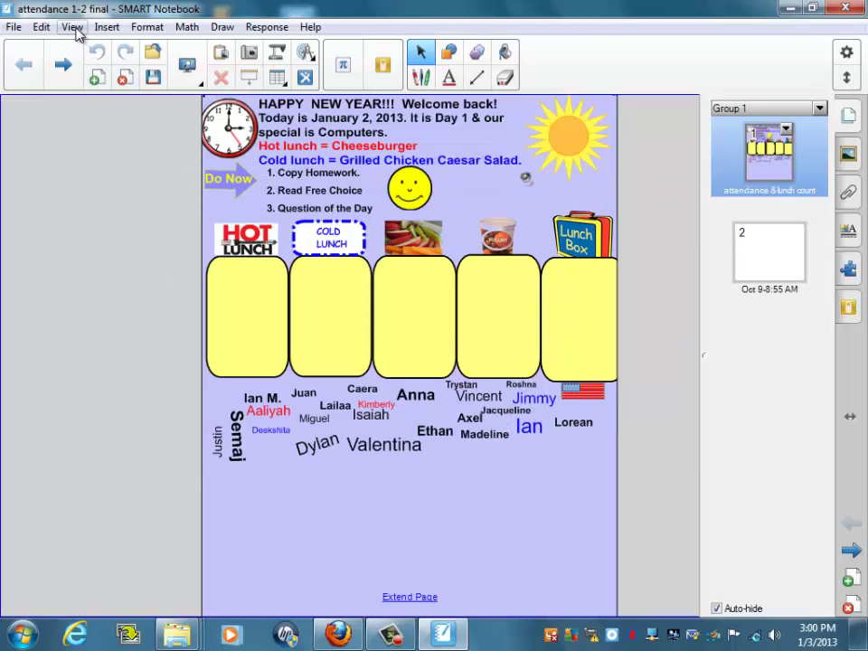
# Step: Zoom the attendance page to Page Width and scroll down through it
pyautogui.moveTo(207, 320)
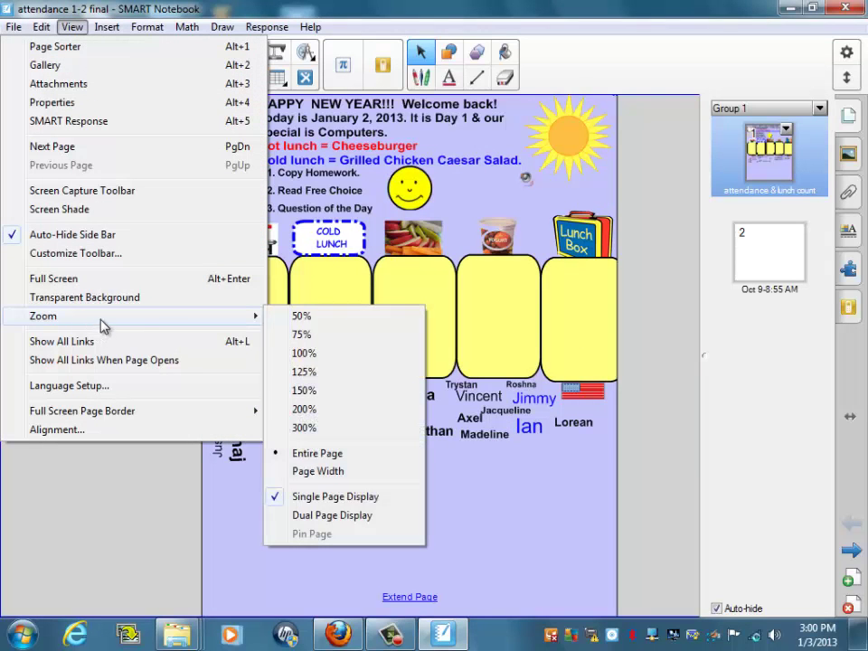
pyautogui.click(329, 471)
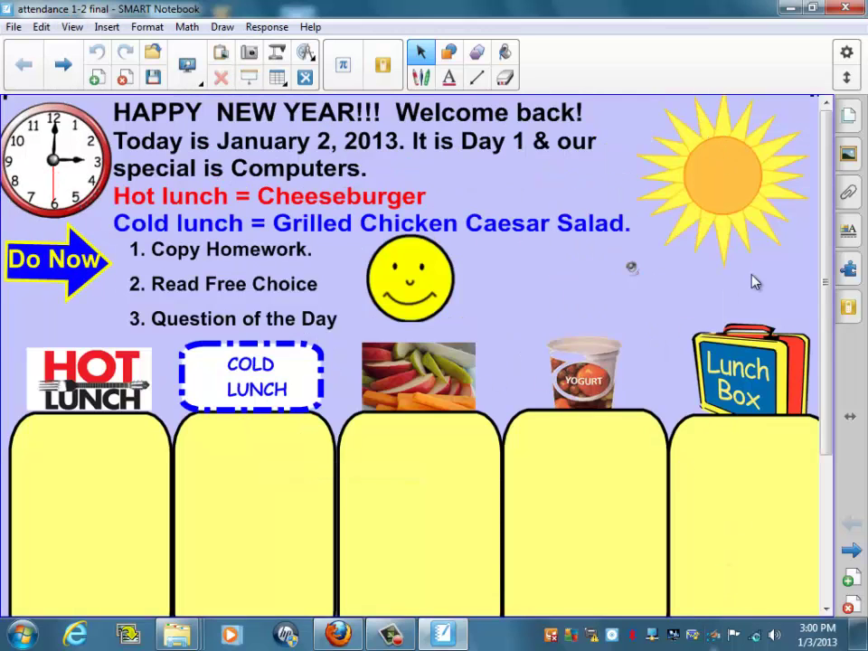
pyautogui.scroll(-5, 836, 568)
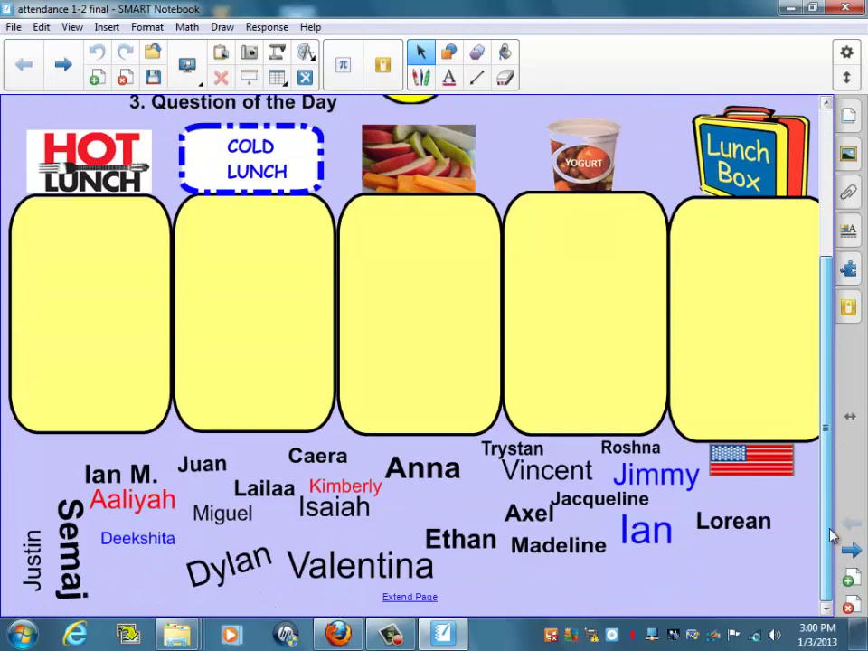
pyautogui.moveTo(834, 553); pyautogui.dragTo(822, 286)
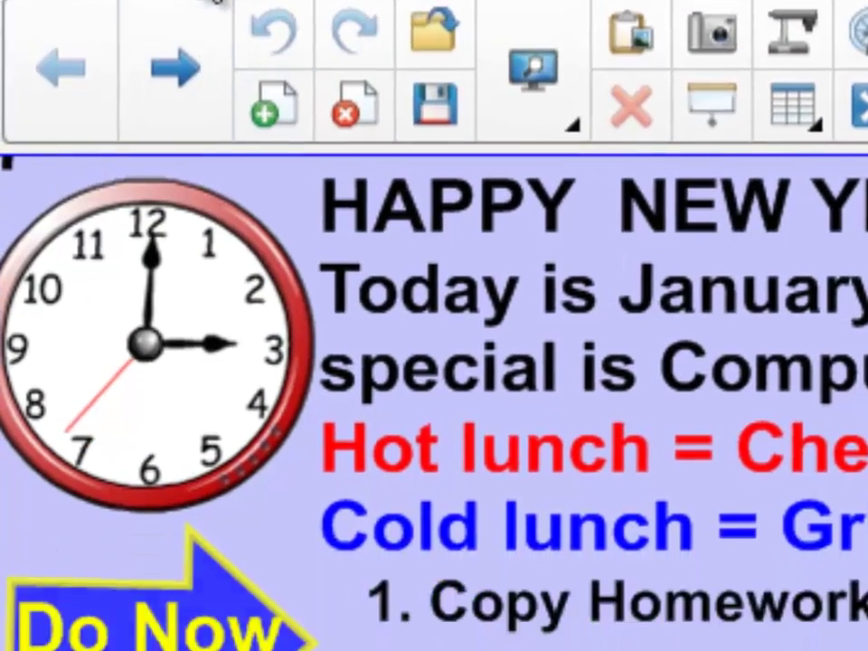
# Step: Set the zoom back to Entire Page so the whole page fits the window
pyautogui.click(199, 79)
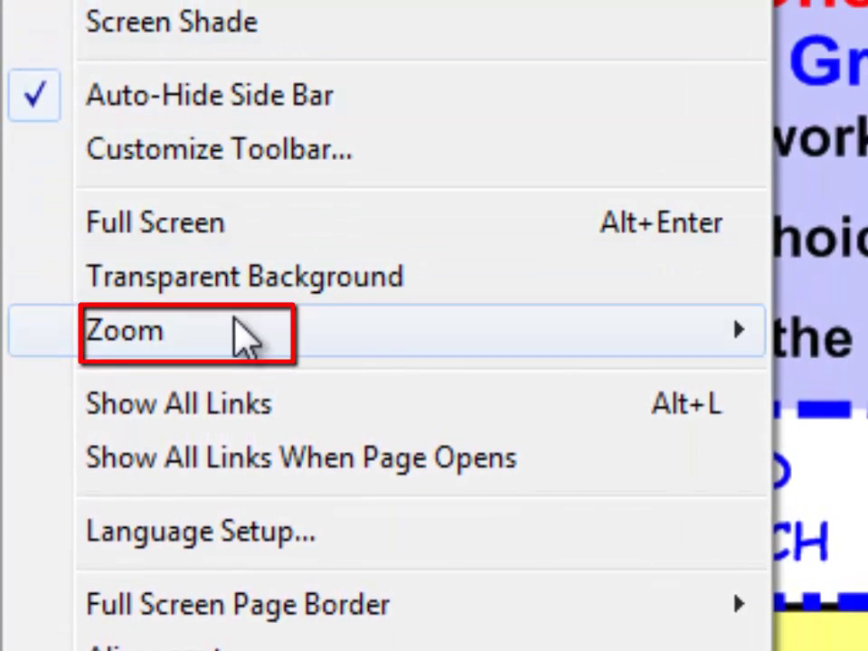
pyautogui.moveTo(246, 339)
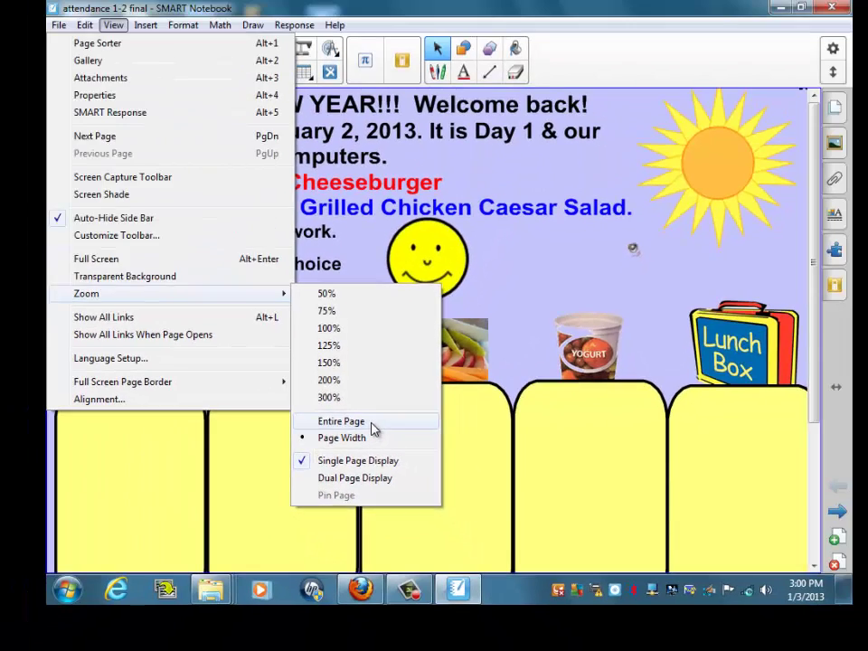
pyautogui.click(423, 402)
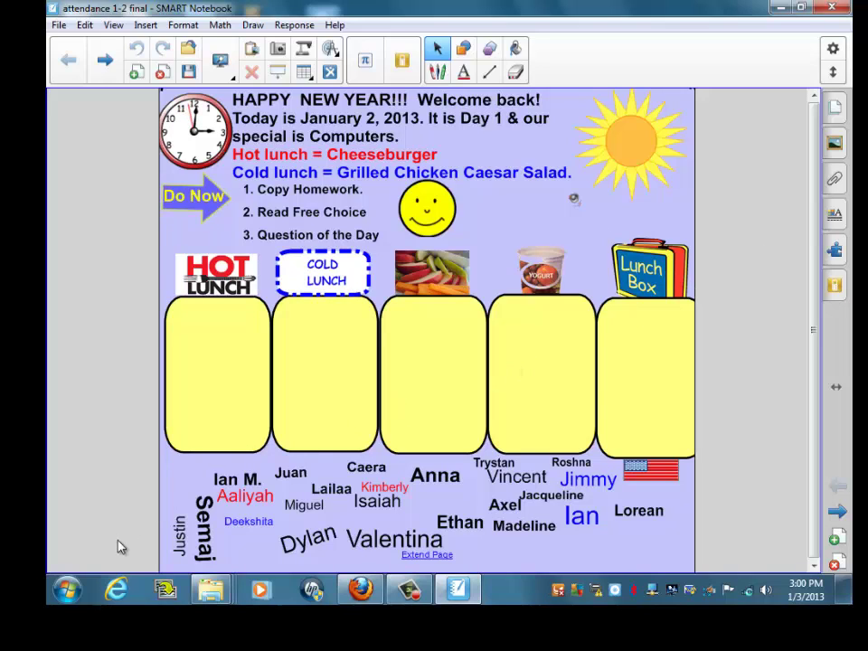
# Step: Minimize the attendance file and open hw 1-2 from the Antoinette folder
pyautogui.click(780, 8)
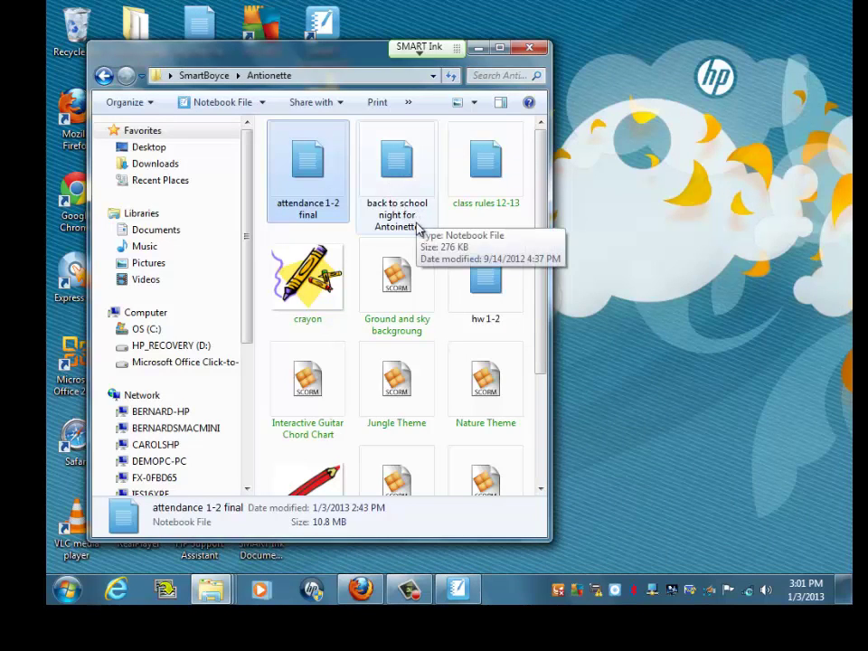
pyautogui.doubleClick(486, 276)
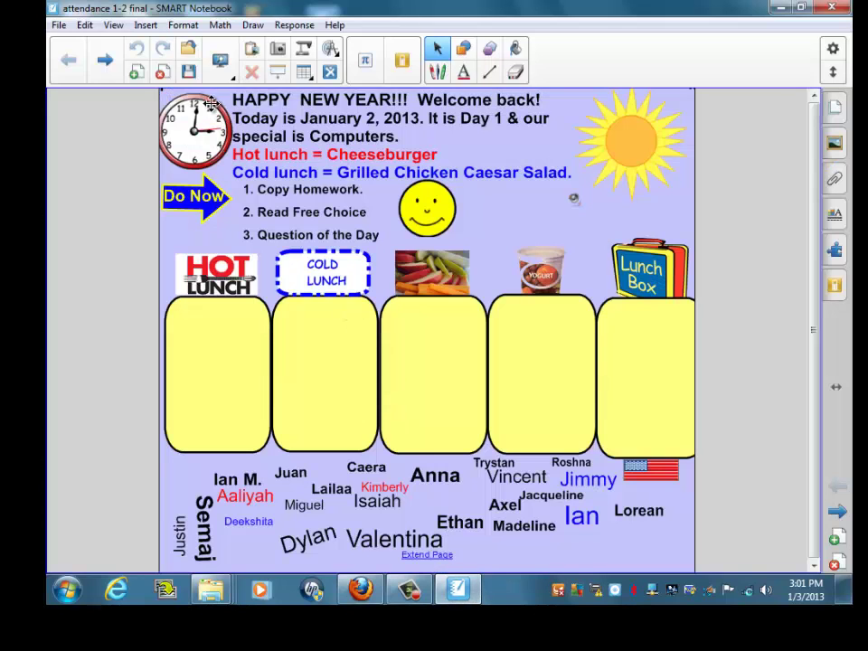
# Step: Bring up the View zoom options, then dismiss them without changing anything
pyautogui.click(113, 24)
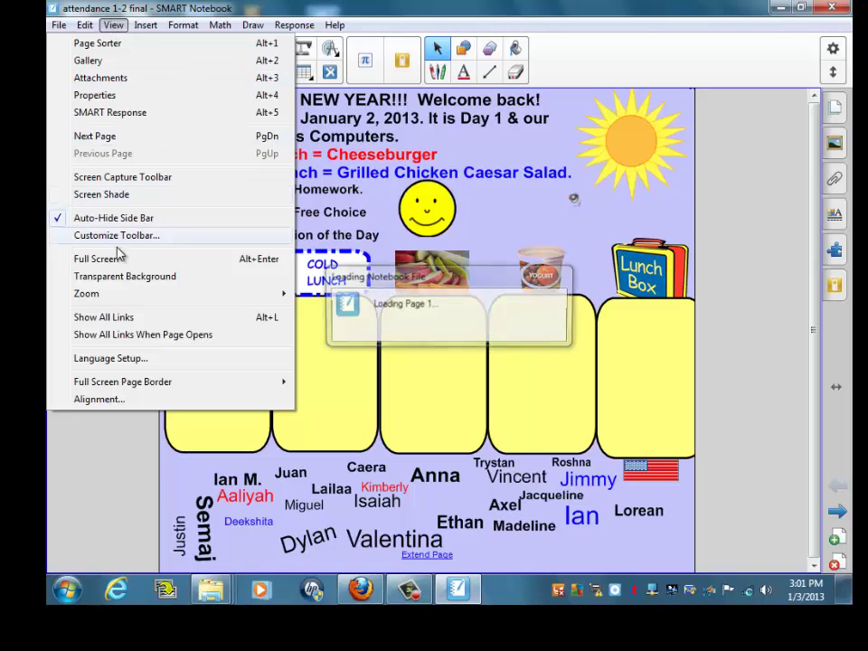
pyautogui.moveTo(126, 294)
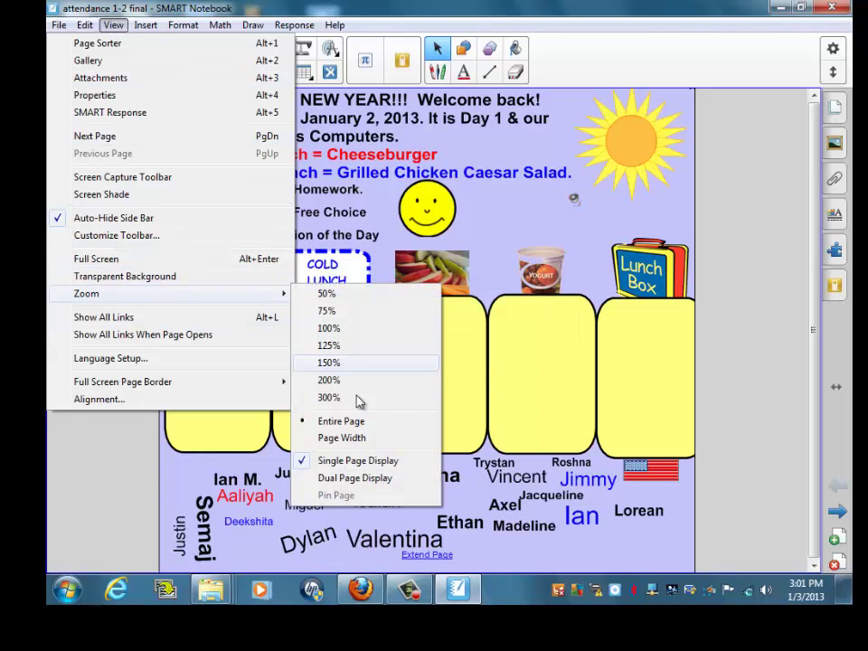
pyautogui.click(771, 243)
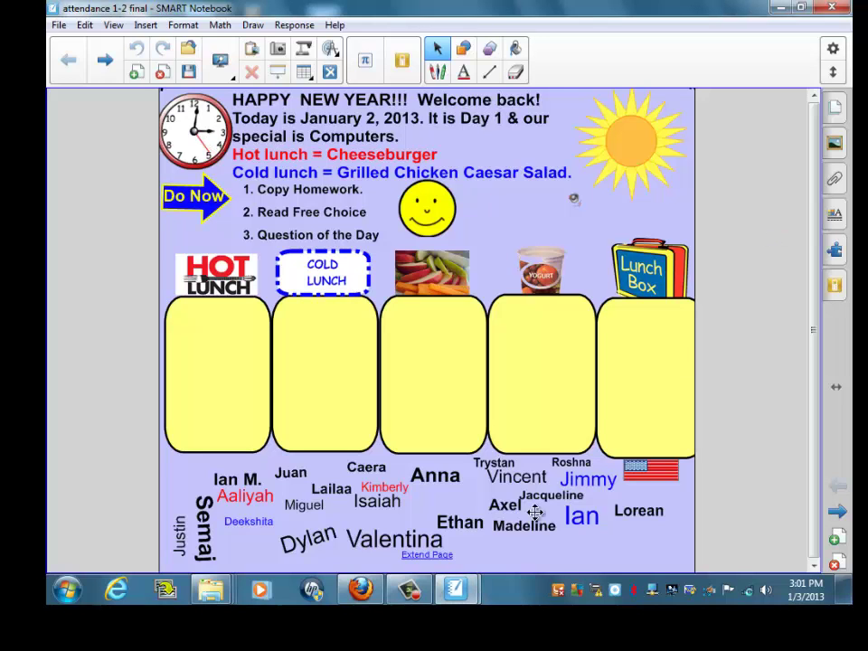
# Step: Bring the hw 1-2 file to the front and collapse the page thumbnails panel
pyautogui.moveTo(455, 588)
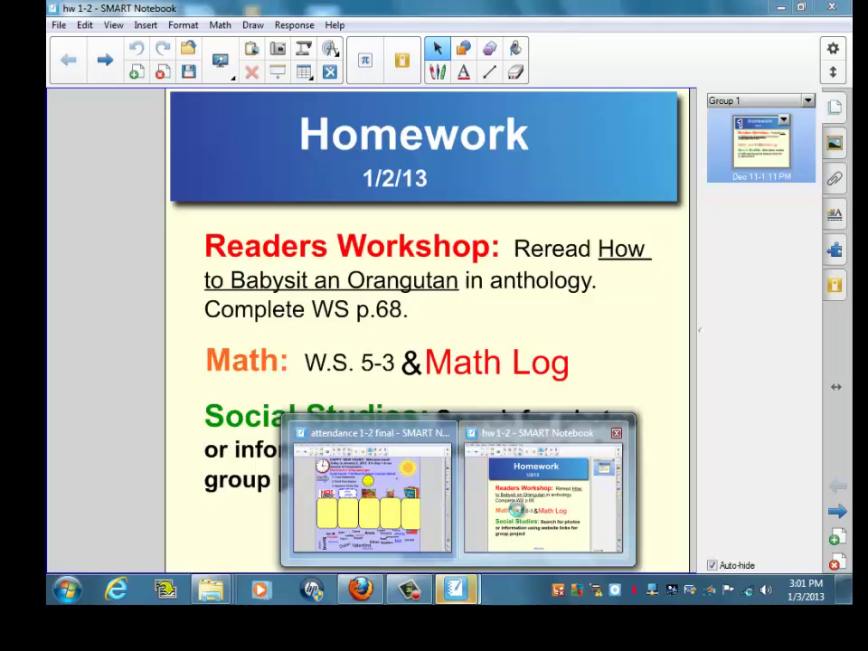
pyautogui.click(515, 510)
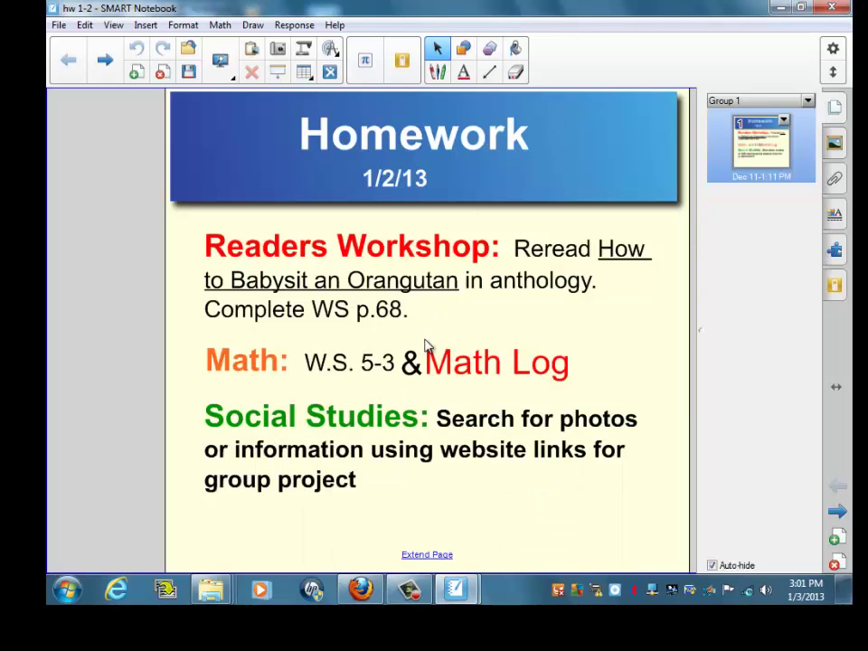
pyautogui.click(418, 147)
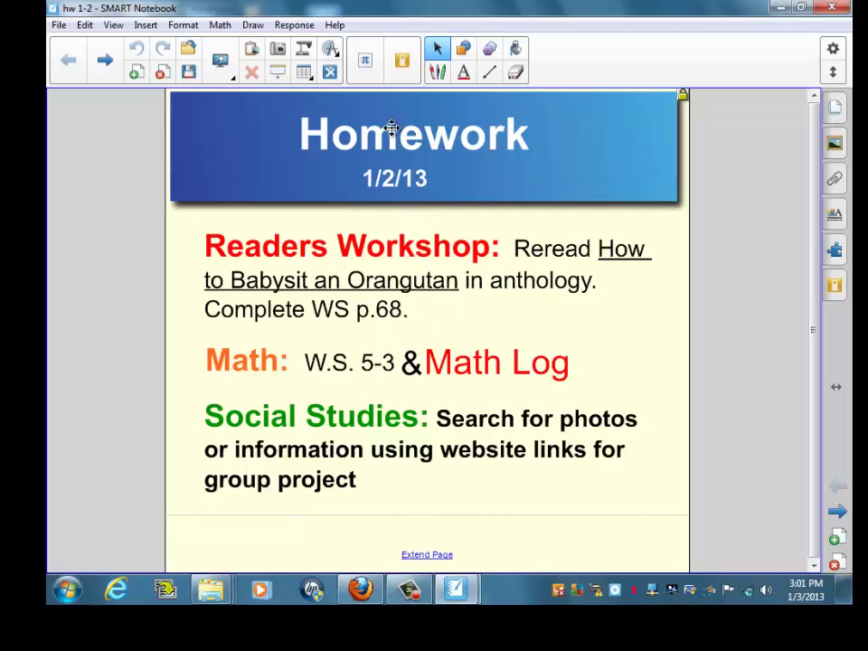
# Step: Unlock the Homework title, ungroup the page into separate text objects, then select title and date
pyautogui.click(682, 95)
pyautogui.click(683, 104)
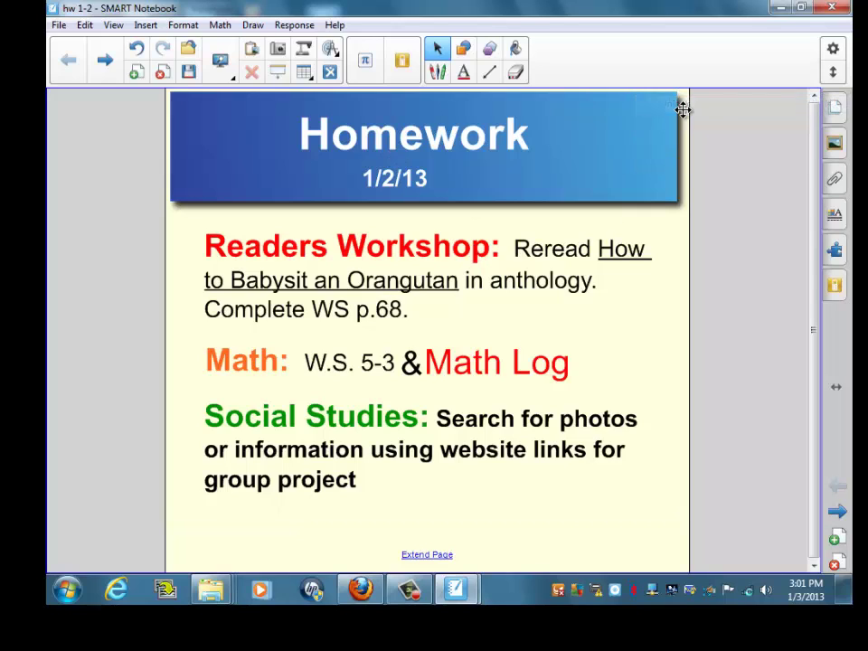
pyautogui.click(598, 136)
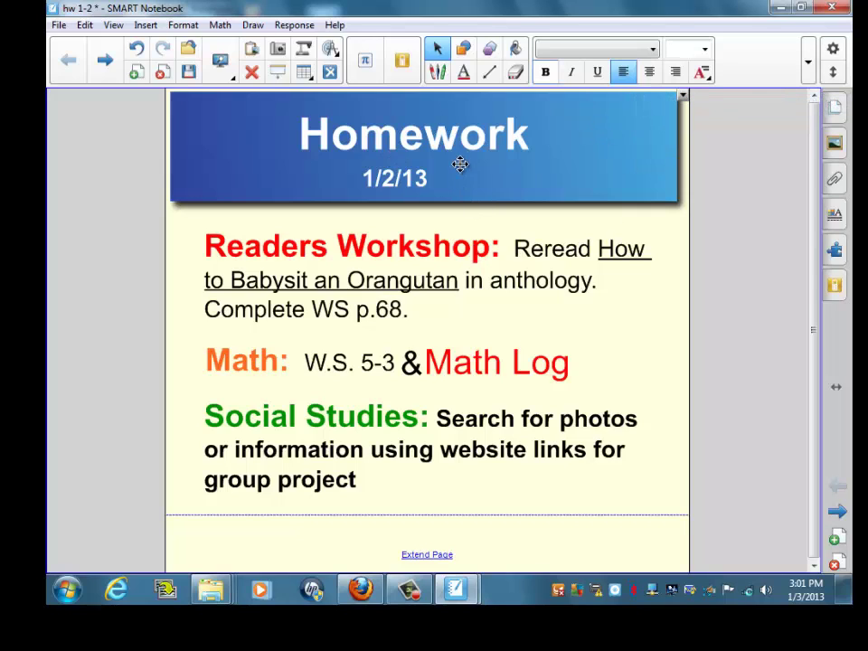
pyautogui.click(682, 97)
pyautogui.moveTo(676, 278)
pyautogui.click(562, 302)
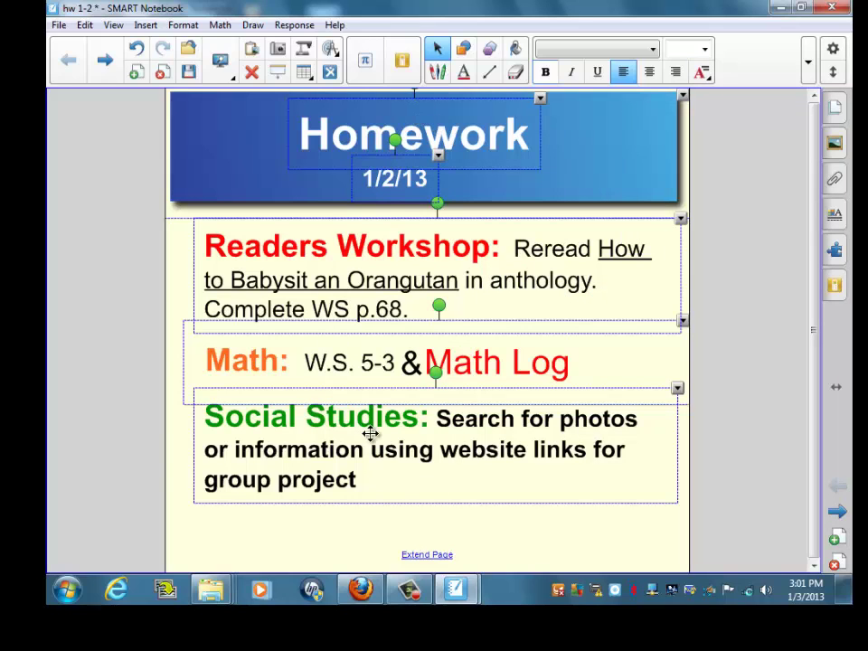
pyautogui.click(520, 556)
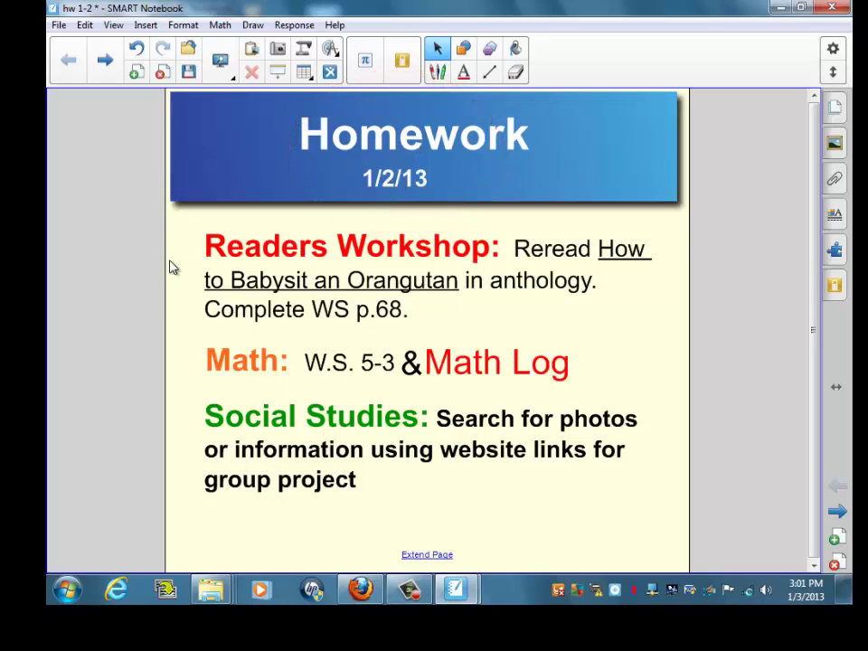
pyautogui.moveTo(307, 228); pyautogui.dragTo(680, 107)
# Step: Lock the title and 1/2/13 date, then the Readers Workshop, Math and Social Studies boxes, in place
pyautogui.click(683, 96)
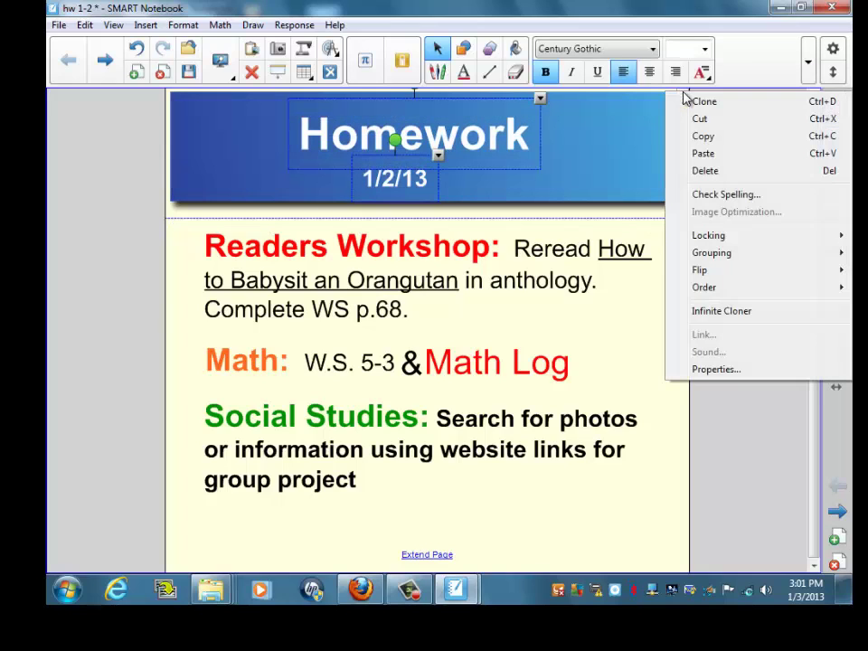
pyautogui.moveTo(729, 244)
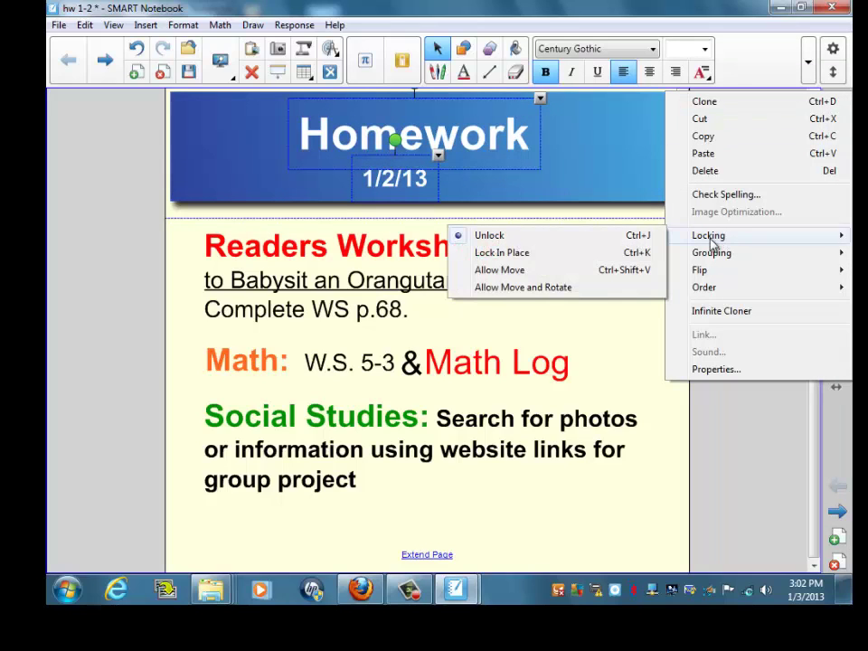
pyautogui.click(539, 258)
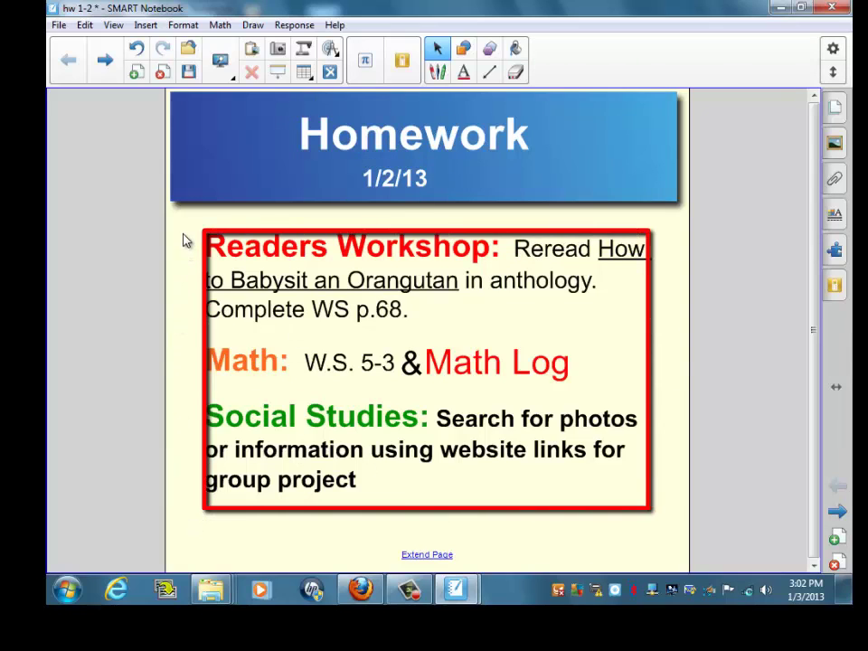
pyautogui.moveTo(181, 234); pyautogui.dragTo(617, 521)
pyautogui.click(681, 220)
pyautogui.moveTo(674, 391)
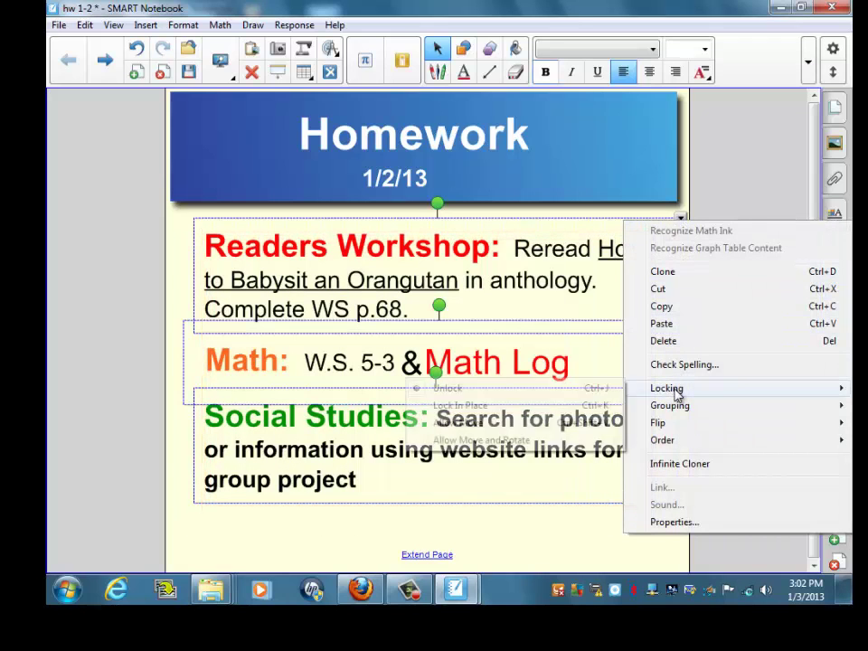
pyautogui.click(508, 407)
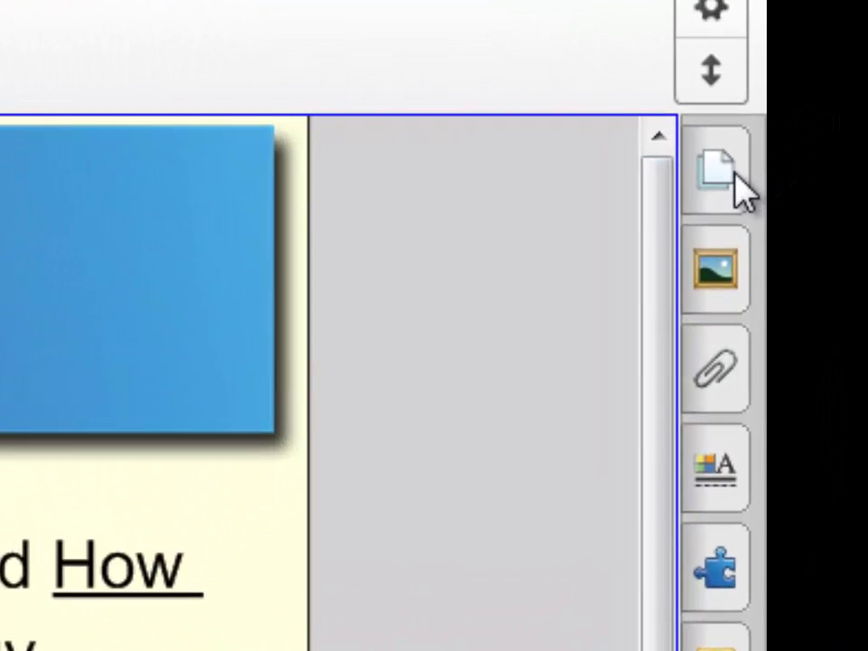
# Step: Add the Homework page to the Gallery from its Page Sorter thumbnail menu
pyautogui.click(734, 177)
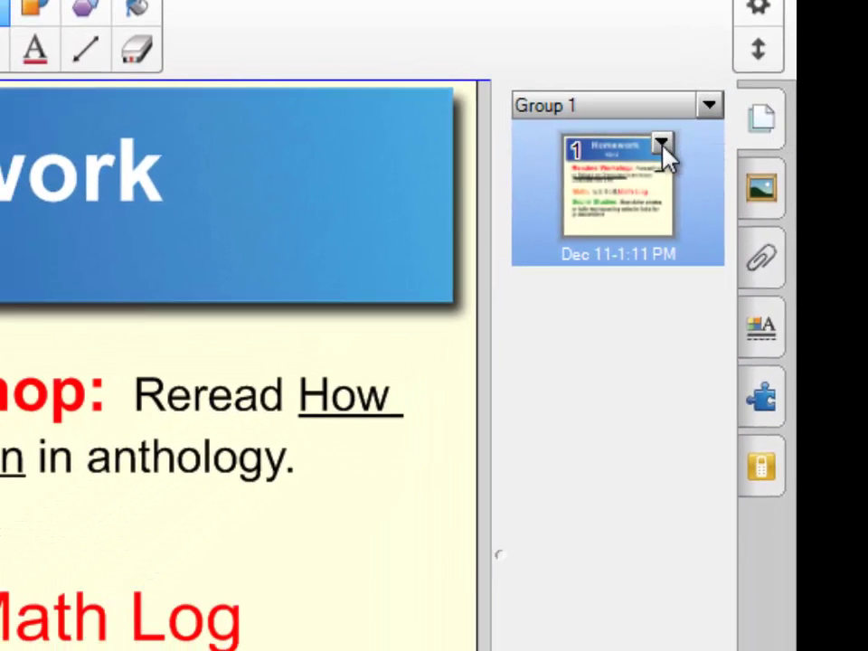
pyautogui.click(663, 148)
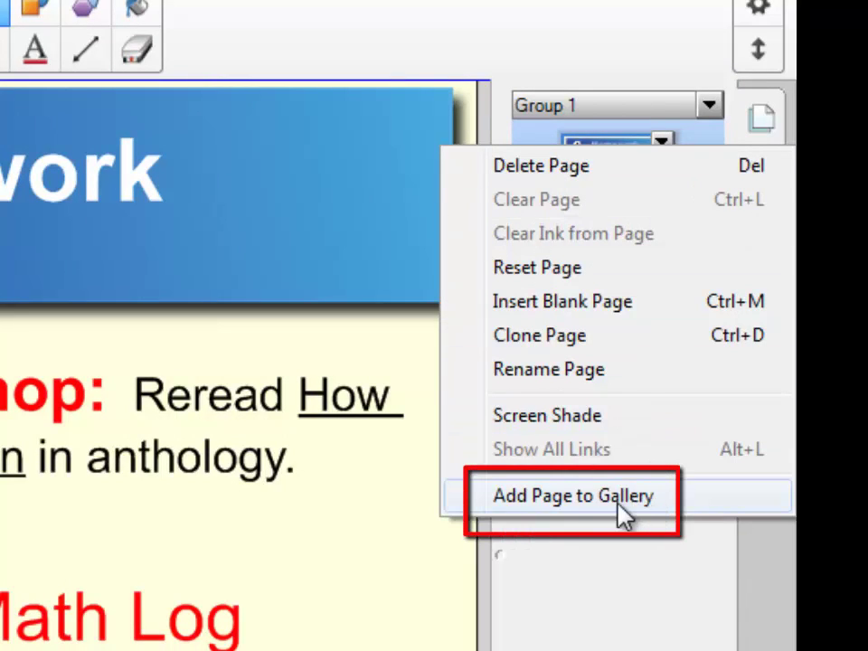
pyautogui.click(517, 507)
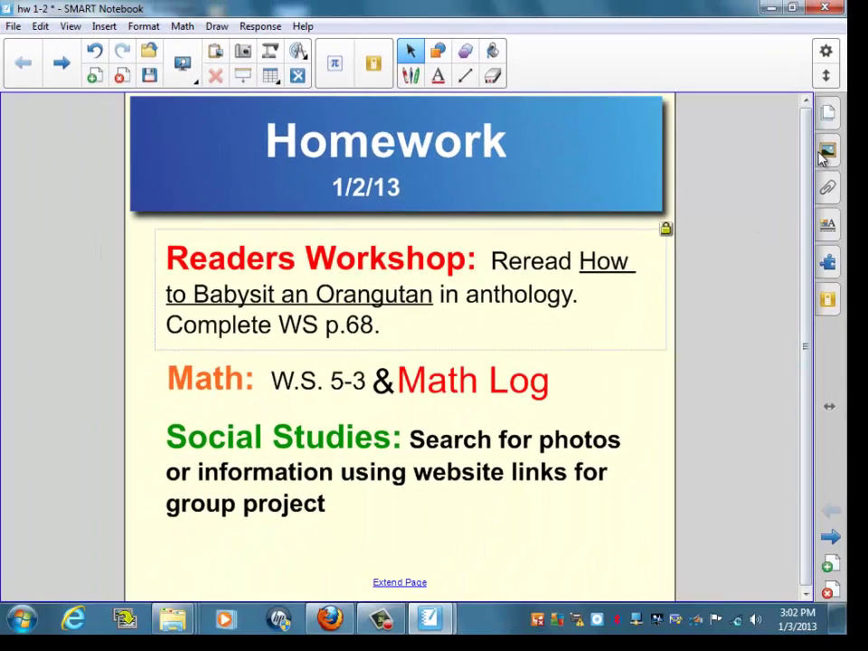
pyautogui.click(776, 178)
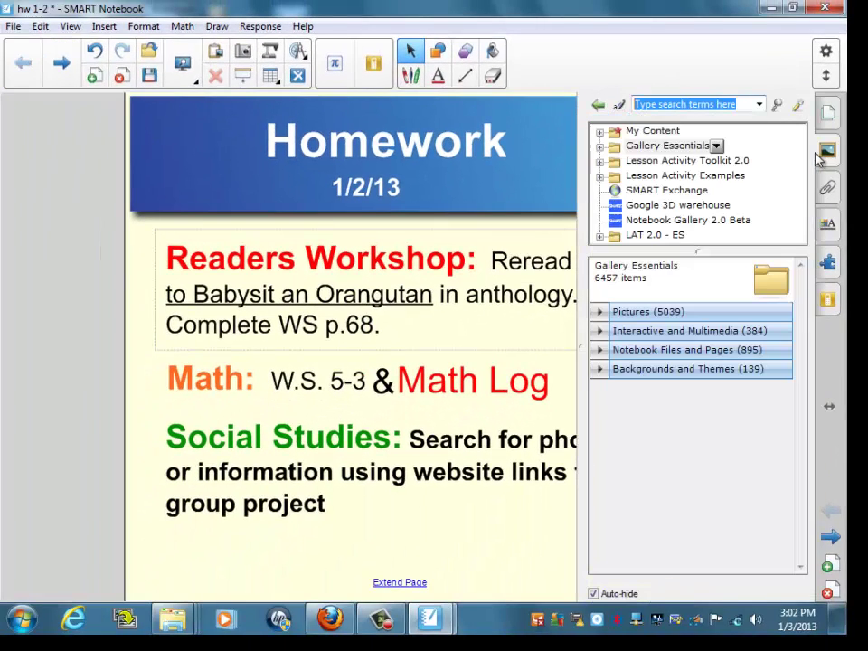
pyautogui.click(613, 136)
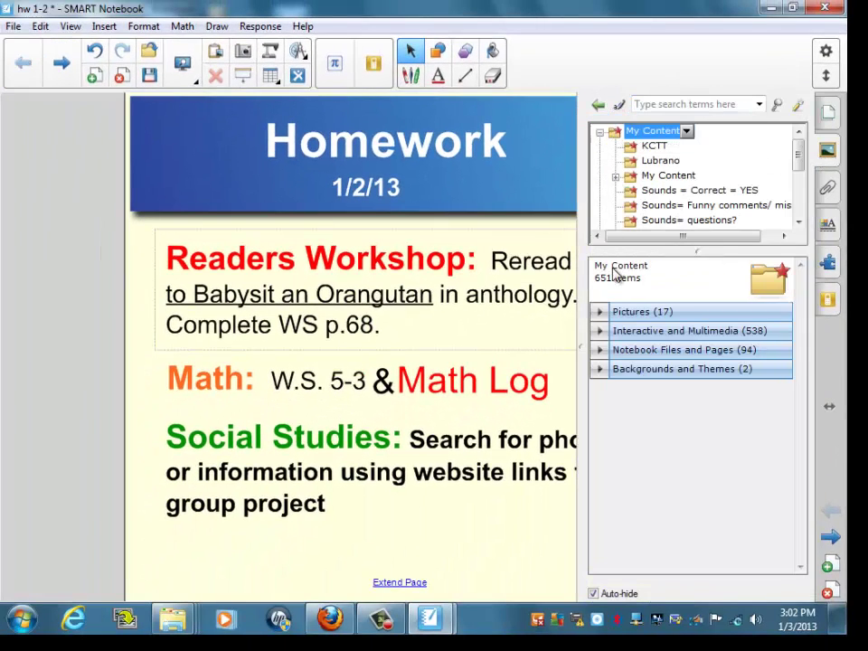
pyautogui.click(602, 352)
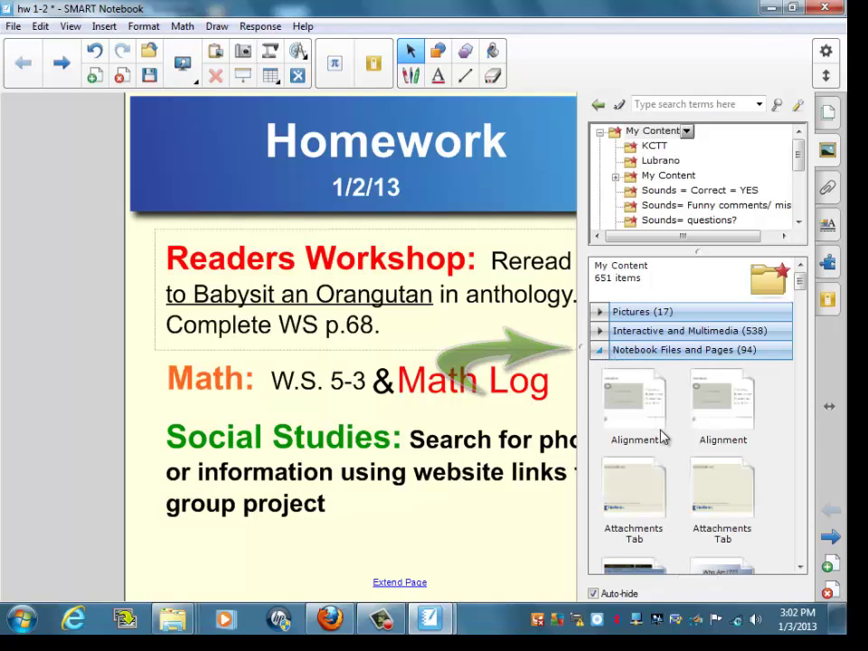
pyautogui.moveTo(801, 285); pyautogui.dragTo(797, 422)
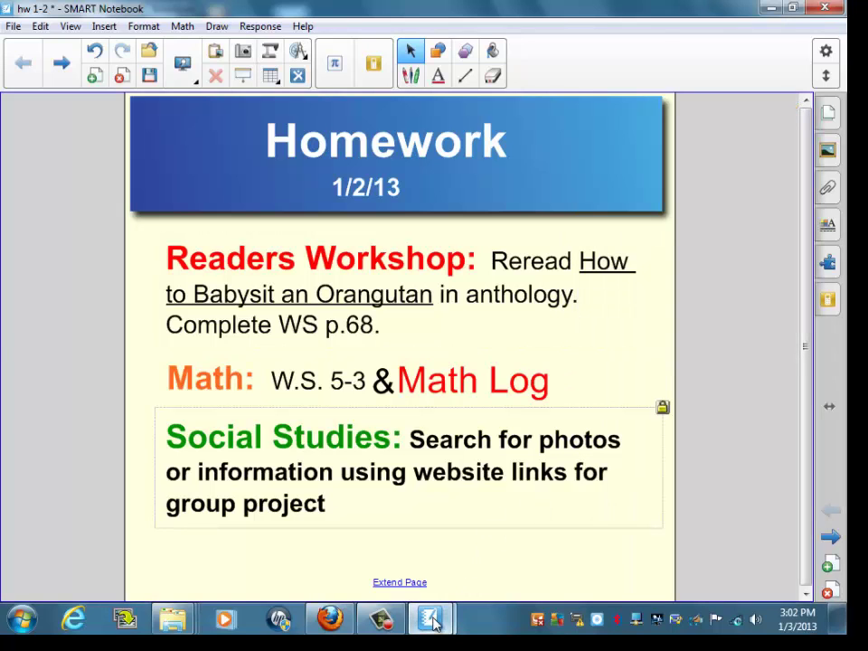
# Step: Bring 'attendance 1-2 final' forward and browse the Gallery's My Content pages to Jan. Homework Page
pyautogui.moveTo(432, 620)
pyautogui.click(405, 524)
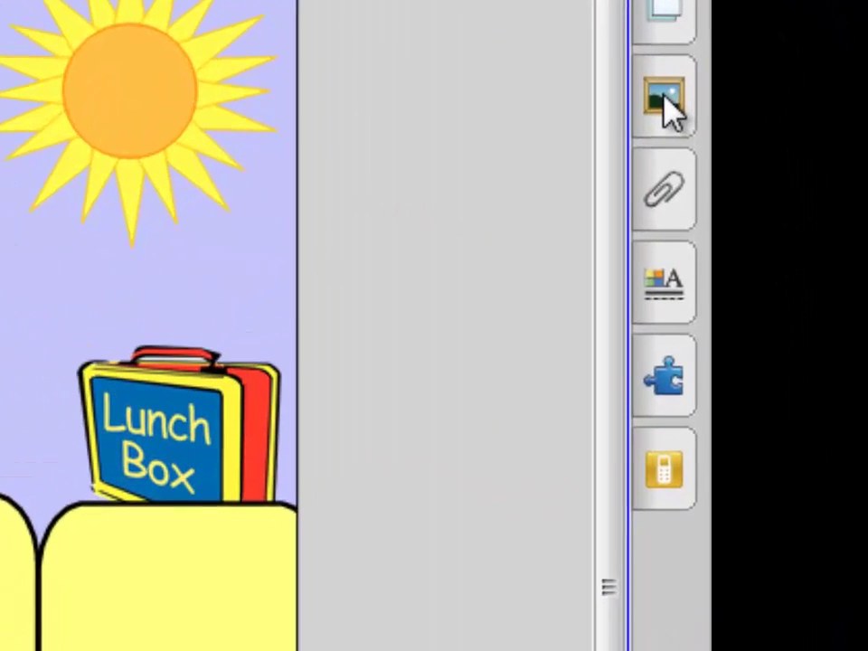
pyautogui.click(657, 95)
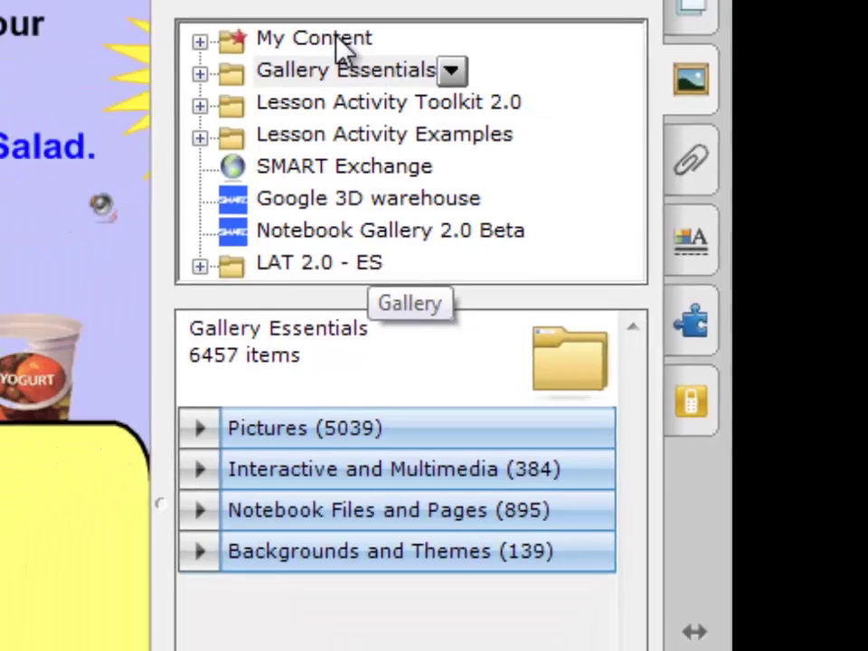
pyautogui.click(242, 49)
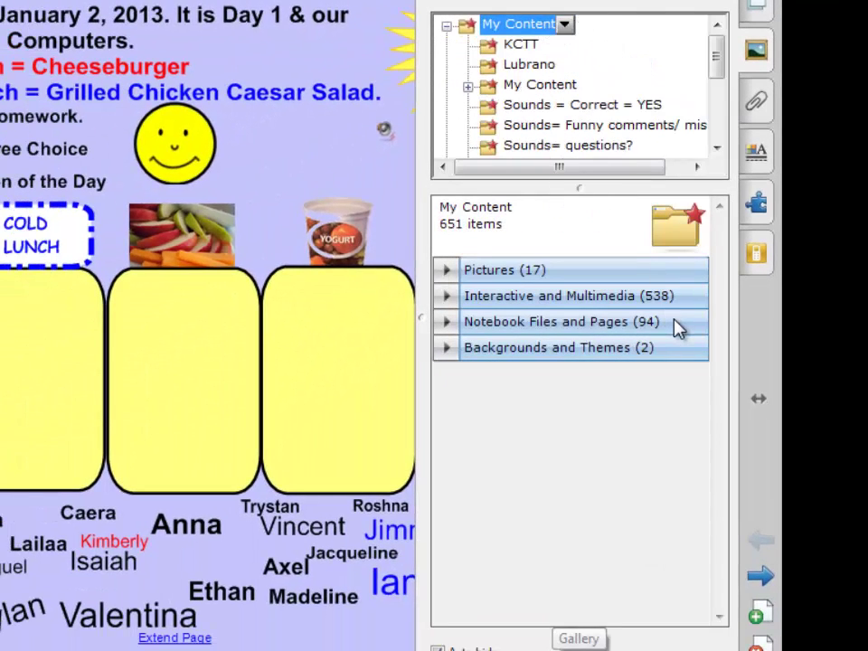
pyautogui.click(678, 325)
pyautogui.moveTo(721, 228); pyautogui.dragTo(721, 429)
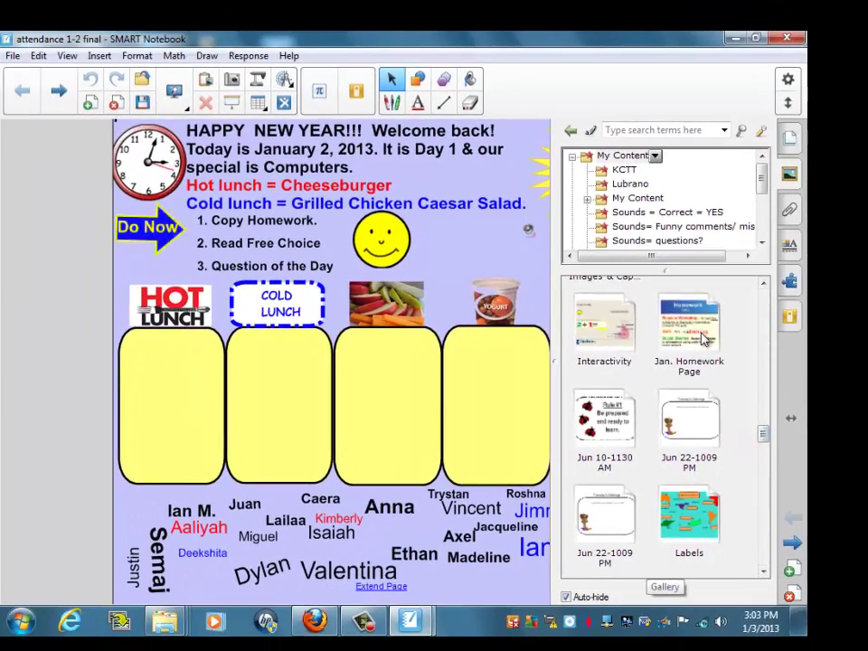
# Step: Drag the Jan. Homework Page from the Gallery into the attendance file and show its pages
pyautogui.moveTo(706, 338); pyautogui.dragTo(465, 269)
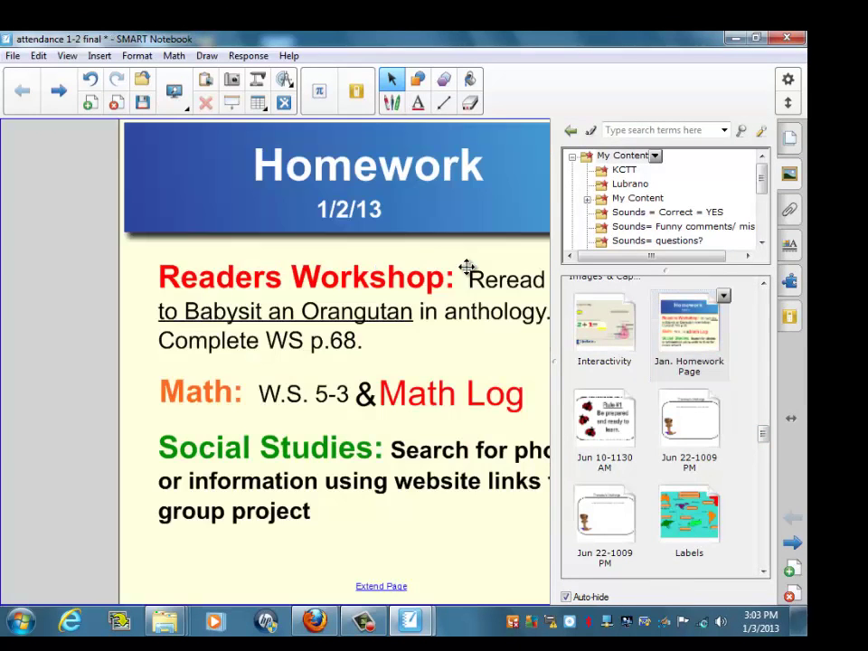
pyautogui.click(796, 145)
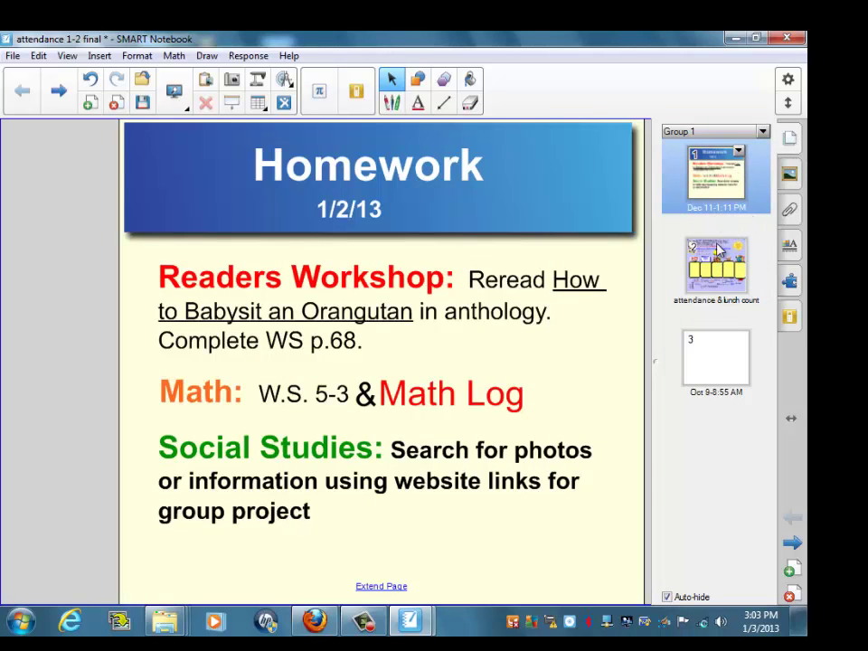
# Step: Move the attendance page to first, delete blank page 3, and return to the attendance page
pyautogui.click(718, 286)
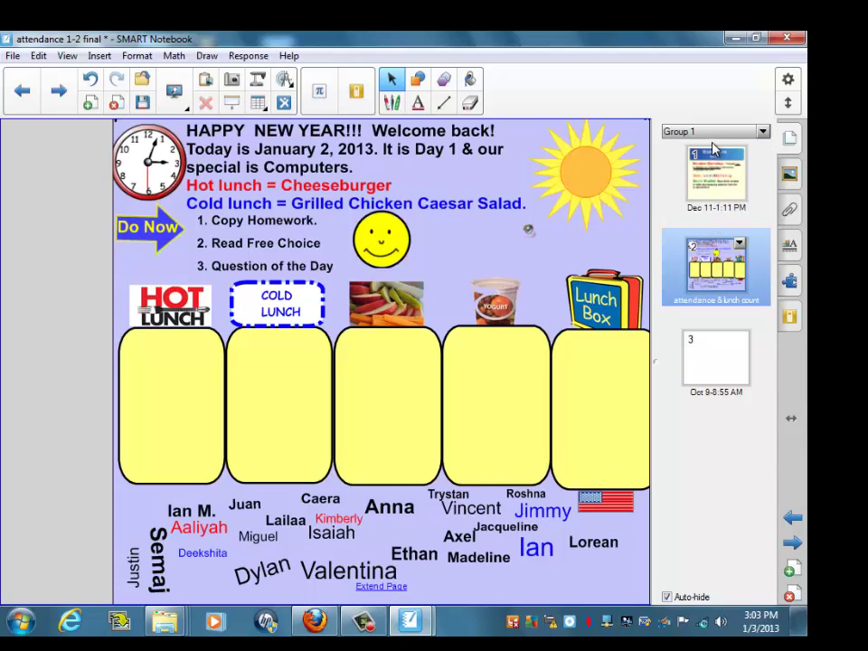
pyautogui.moveTo(714, 147); pyautogui.dragTo(713, 145)
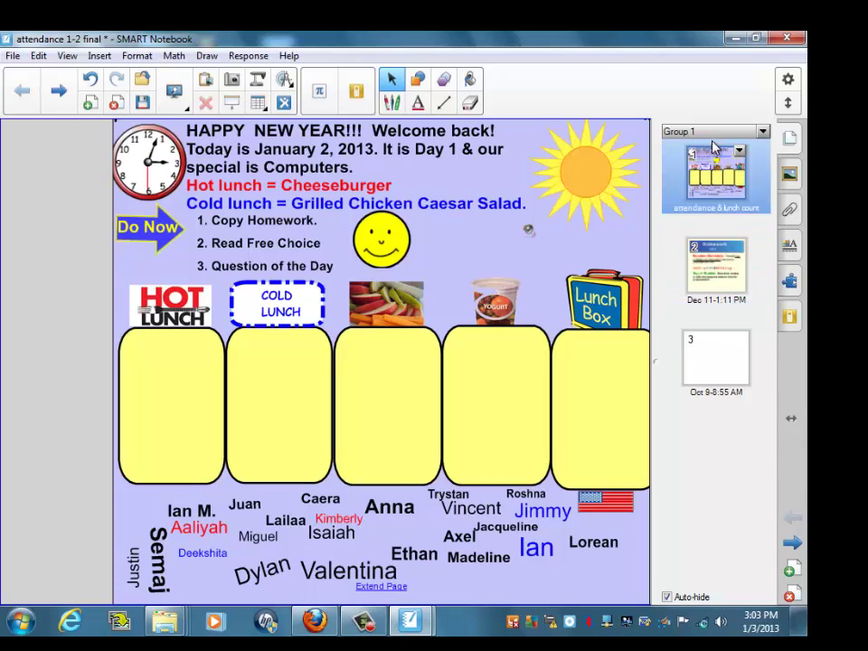
pyautogui.click(713, 353)
pyautogui.click(741, 335)
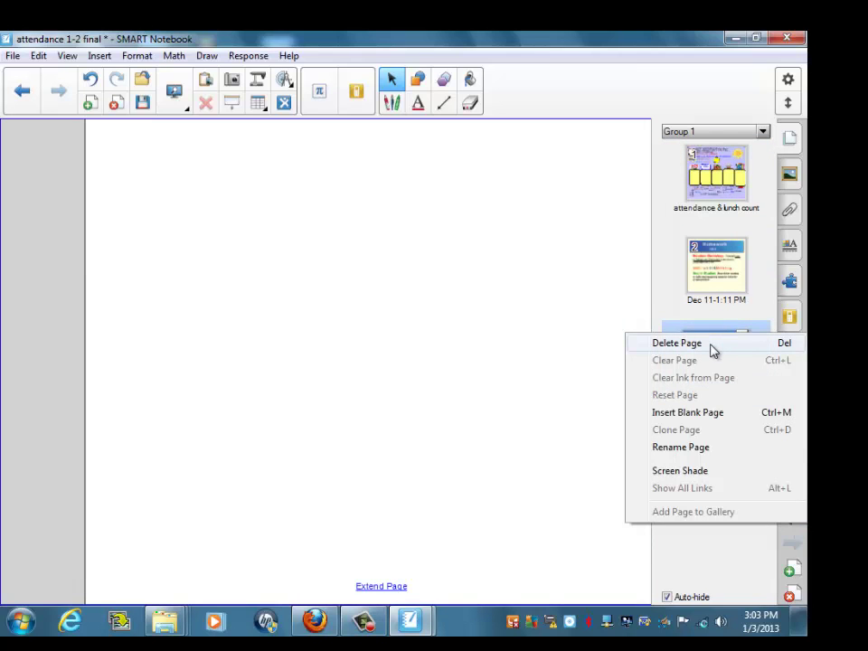
pyautogui.click(712, 344)
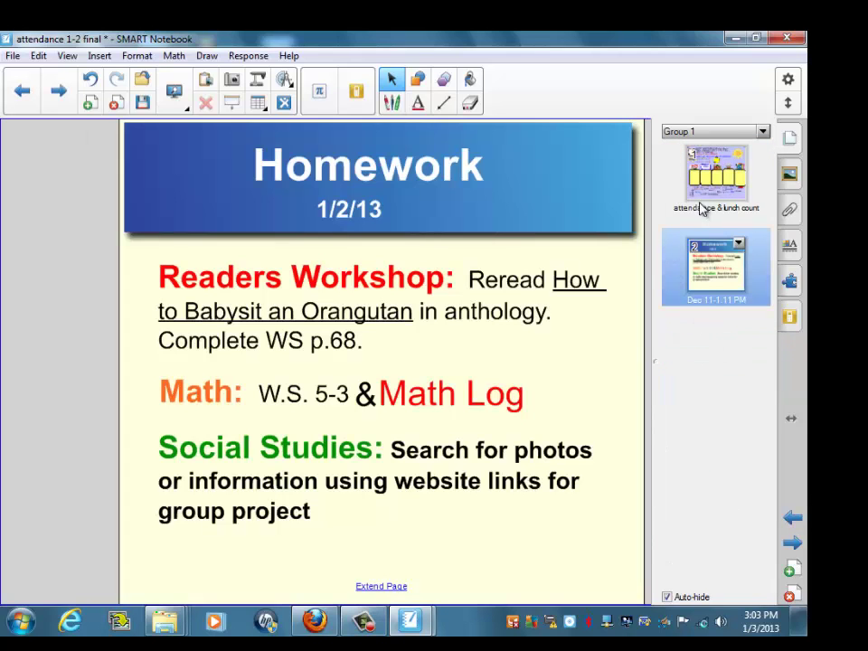
pyautogui.click(704, 188)
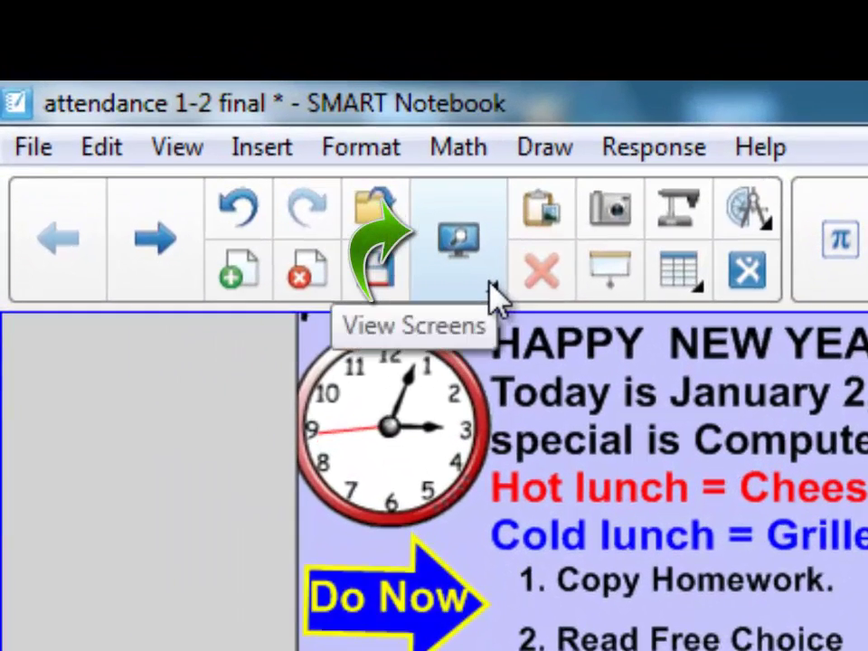
# Step: Switch to Dual Page Display and advance so the Homework page sits beside the attendance page
pyautogui.click(490, 289)
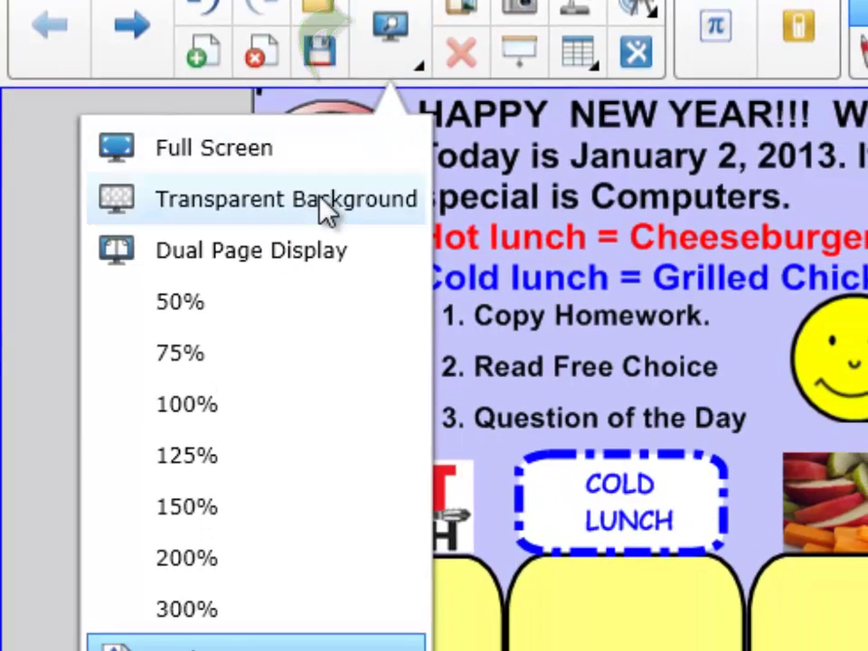
pyautogui.click(387, 268)
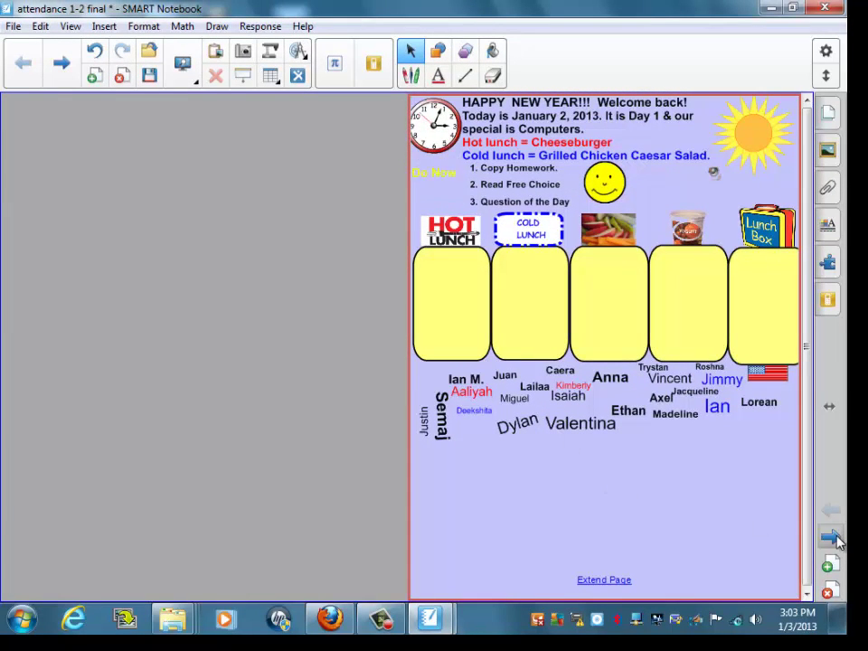
pyautogui.click(833, 539)
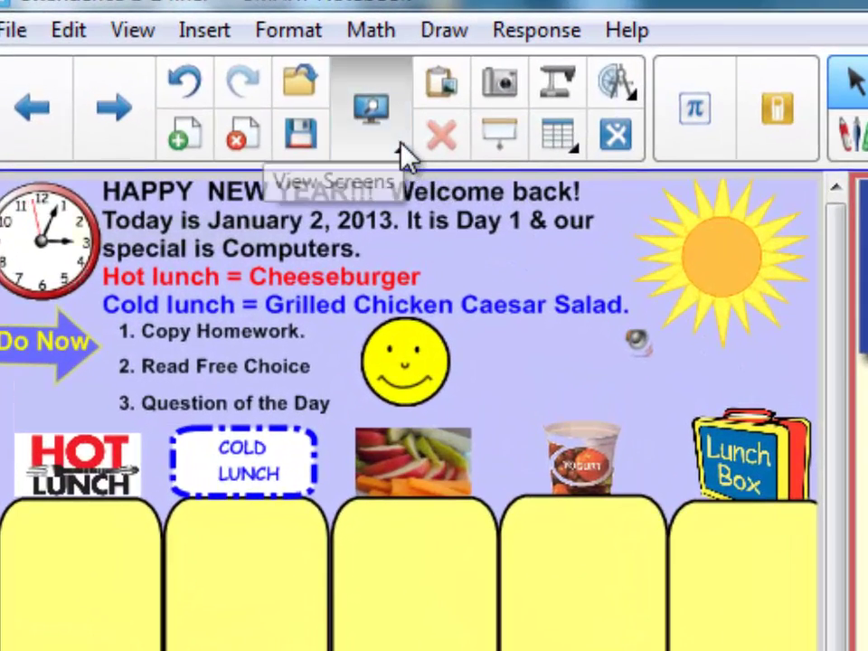
# Step: Switch the side-by-side attendance and Homework pages to Full Screen, moving the floating toolbar below the Homework text
pyautogui.click(400, 148)
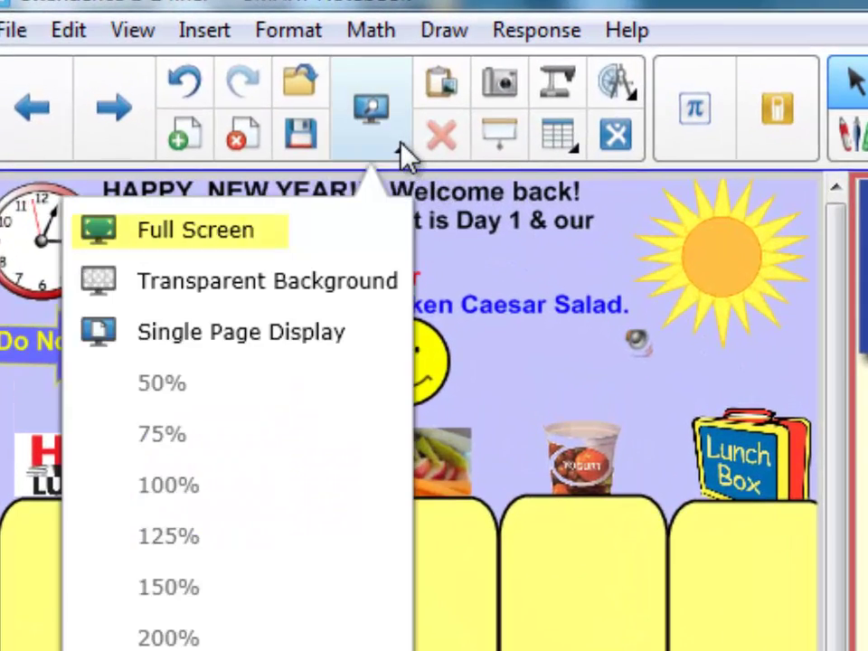
pyautogui.click(321, 242)
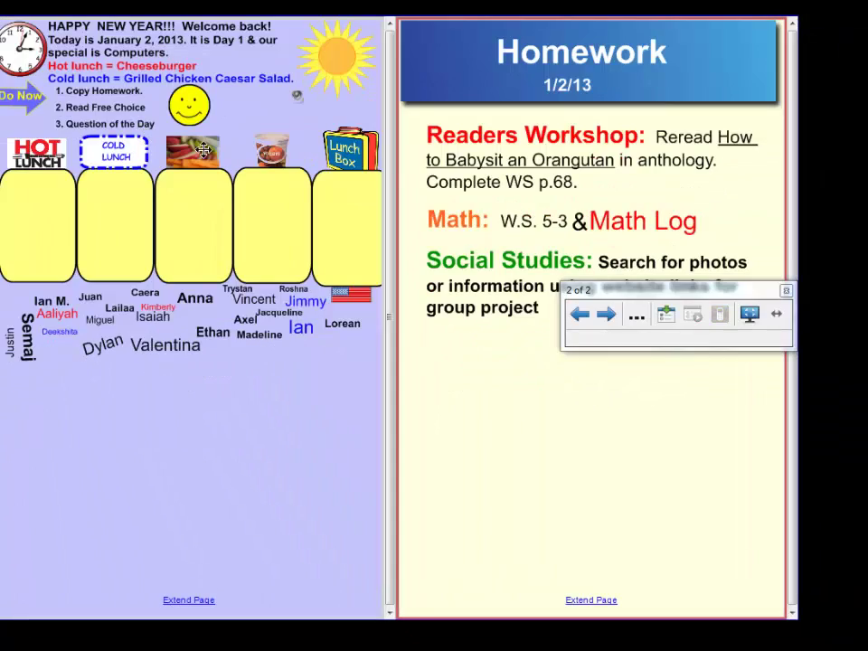
pyautogui.moveTo(674, 298); pyautogui.dragTo(583, 473)
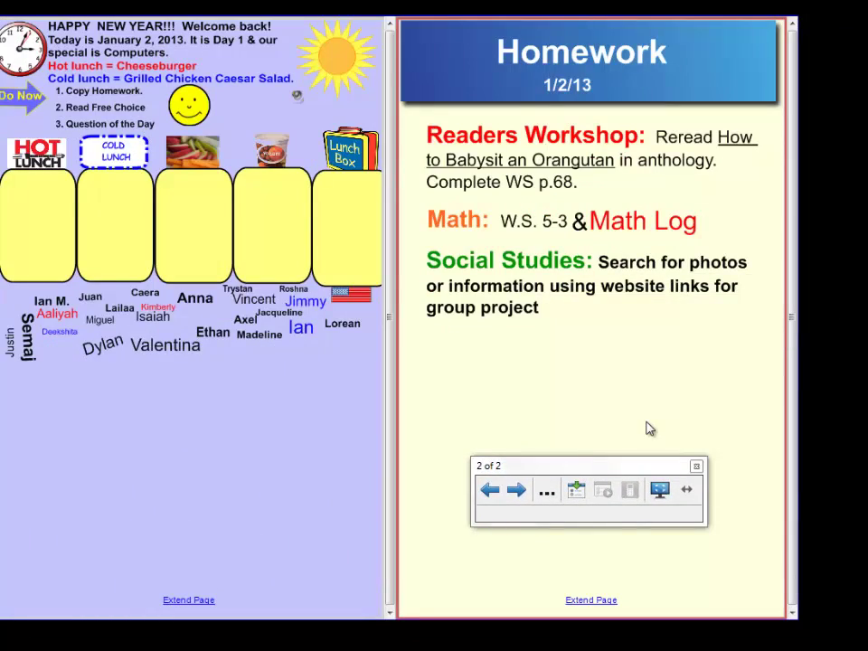